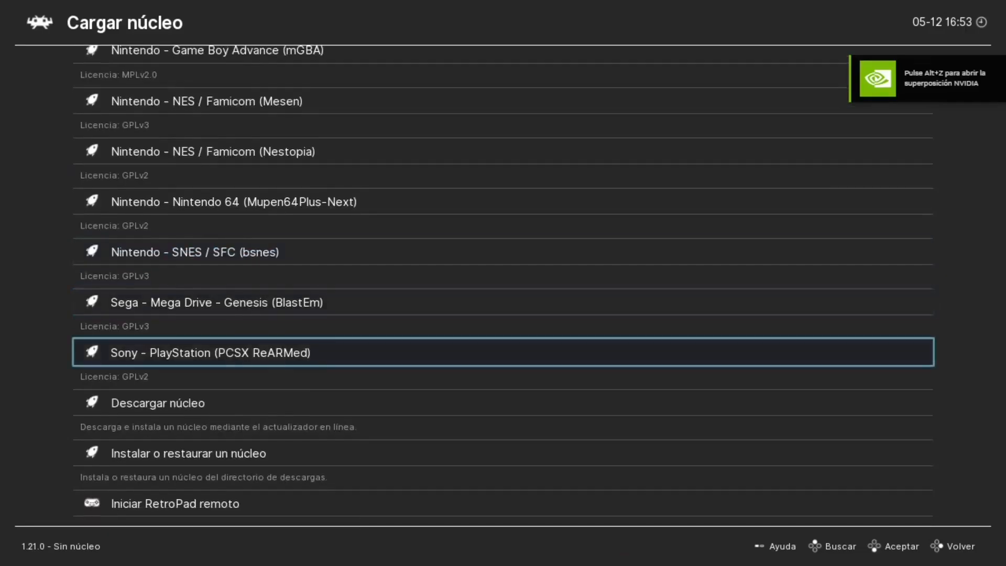
# Open RetroArch's core downloader and browse the list of available cores
pyautogui.press('Down')
pyautogui.press('Return')
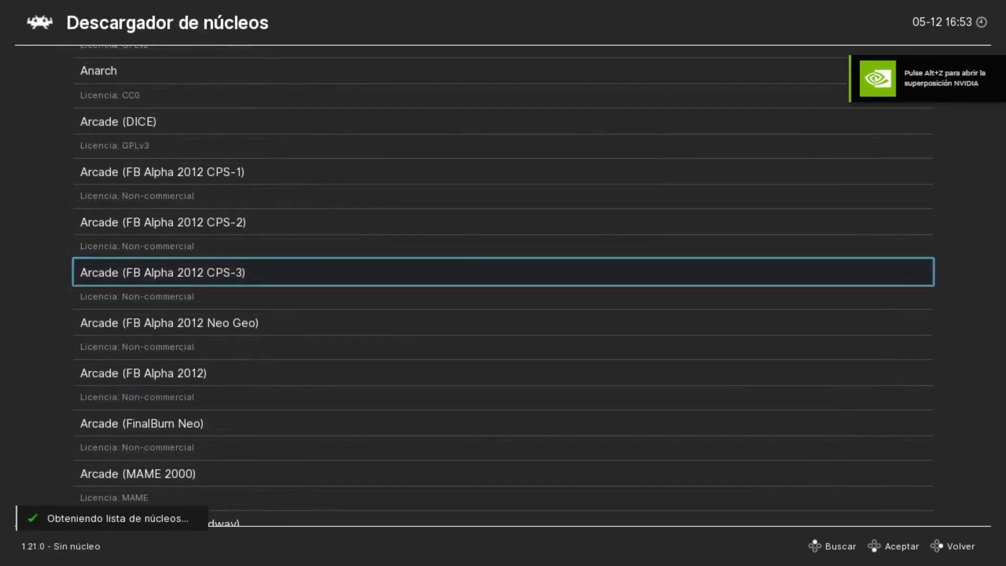
pyautogui.press('Down')
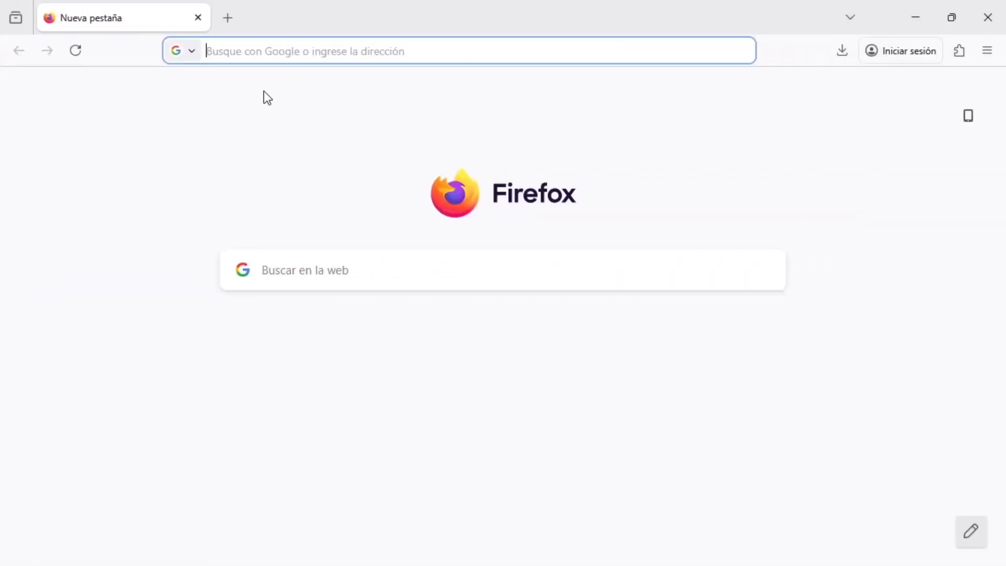
# Switch to Firefox, open emulationstation.org and download the Windows installer of EmulationStation
pyautogui.write('emulationsta')
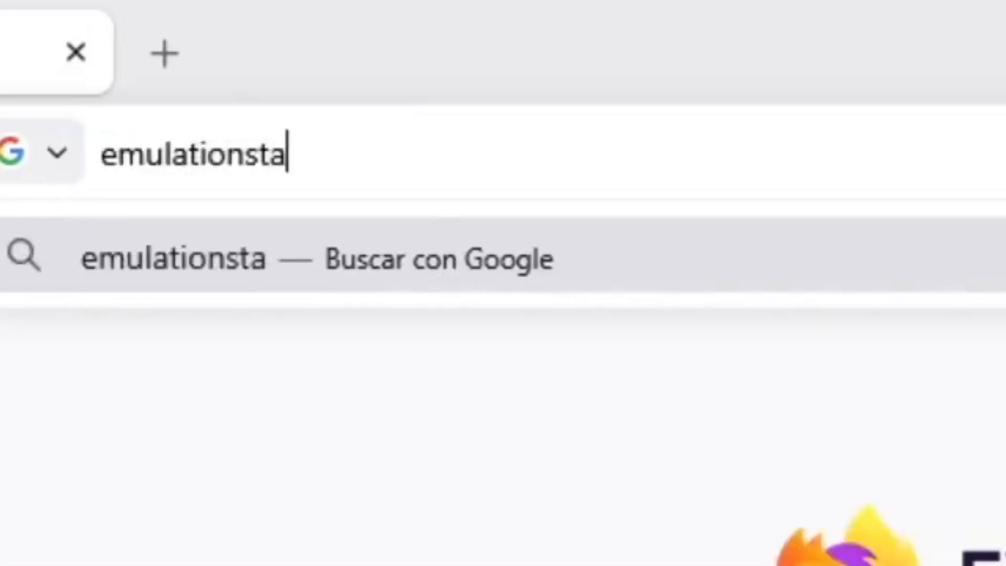
pyautogui.write('tion.org')
pyautogui.press('Return')
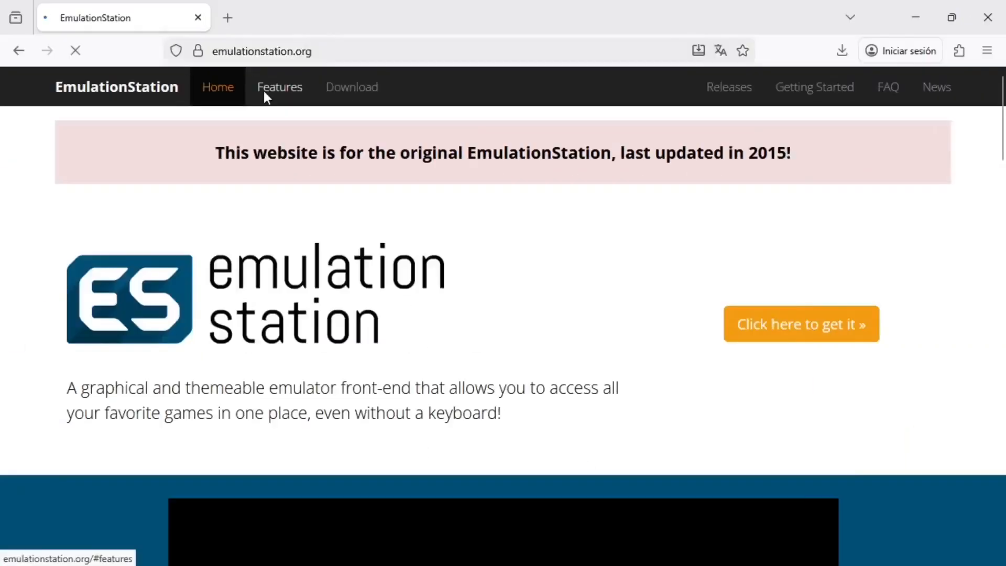
pyautogui.click(368, 91)
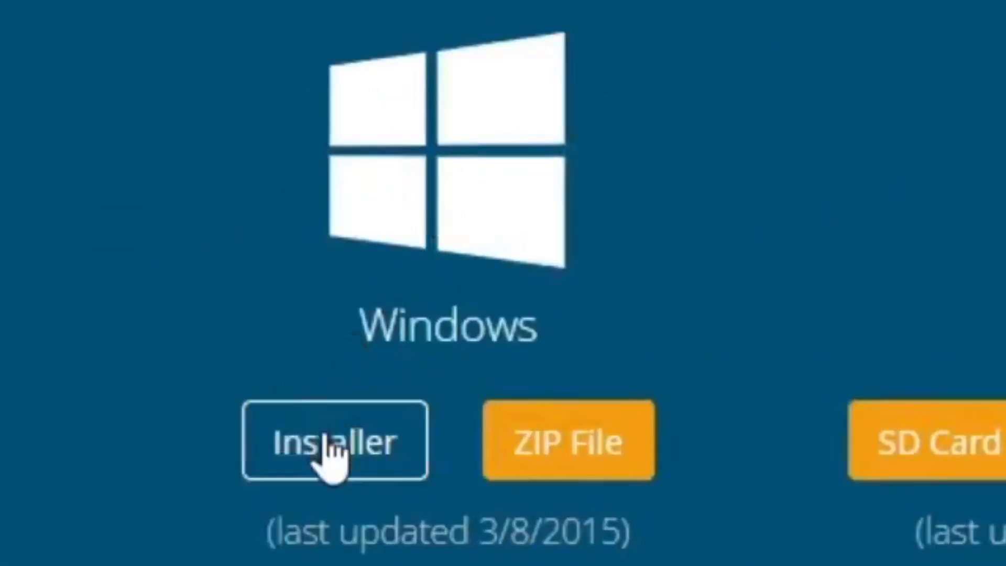
pyautogui.click(331, 455)
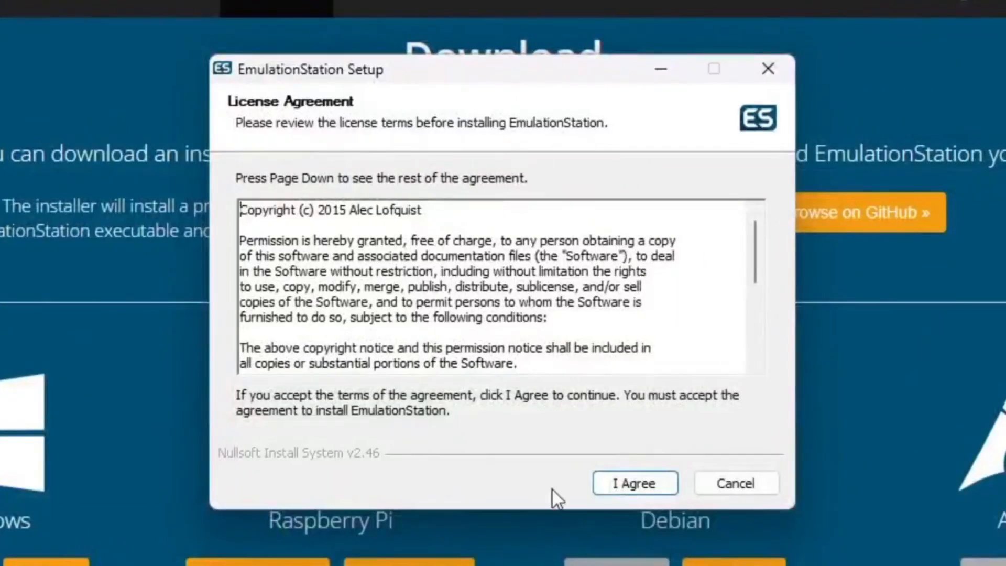
# Accept the license, install EmulationStation with the default options and launch it from the Start menu
pyautogui.click(651, 486)
pyautogui.click(651, 486)
pyautogui.click(651, 485)
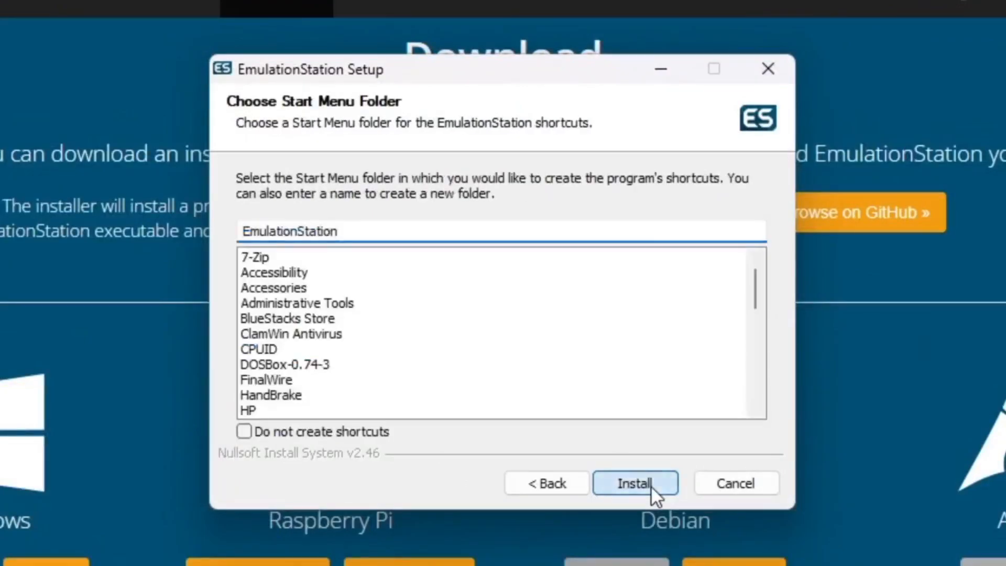
pyautogui.click(652, 485)
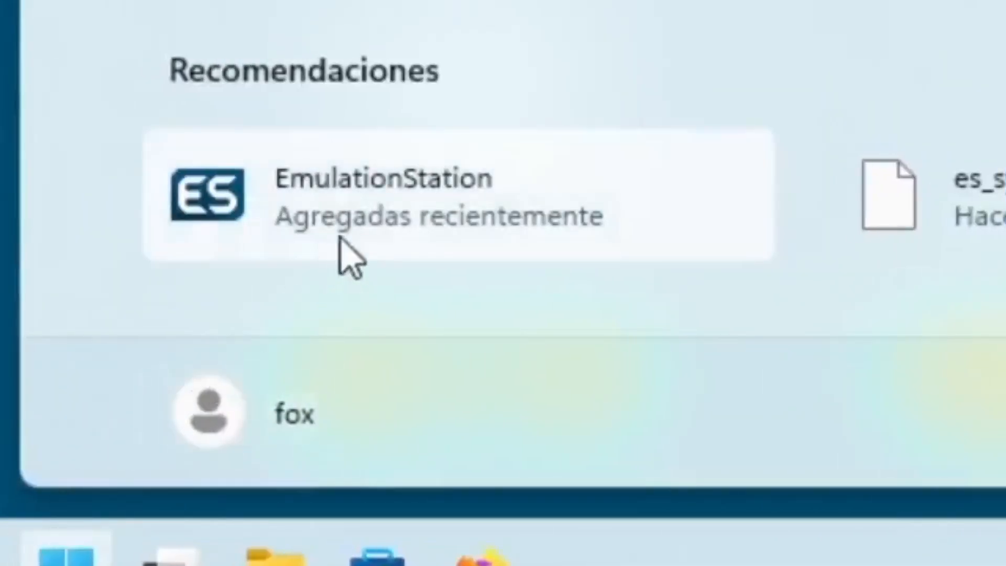
pyautogui.click(356, 223)
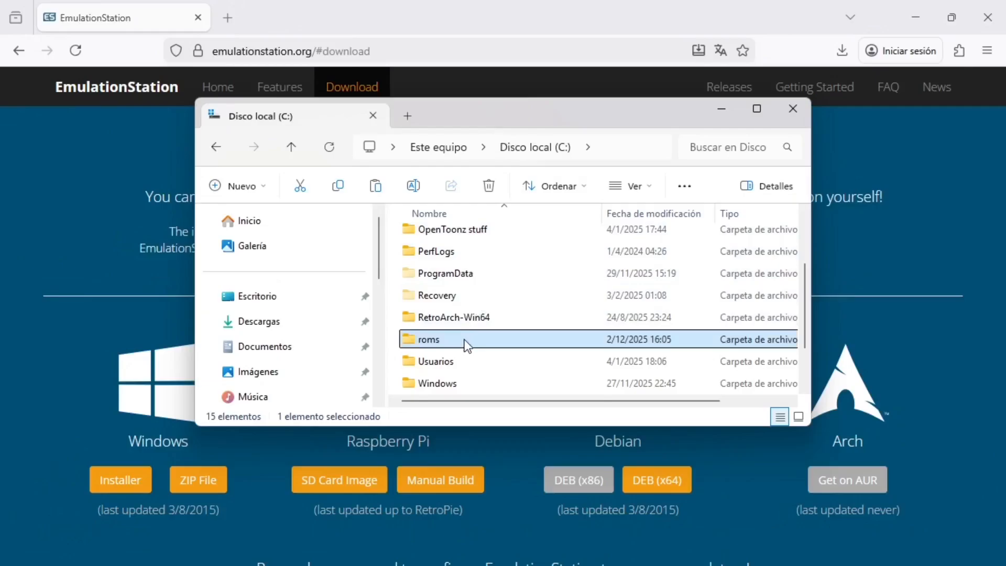
# In File Explorer, examine the console subfolders of C:\roms and the contents of the nes folder
pyautogui.doubleClick(467, 345)
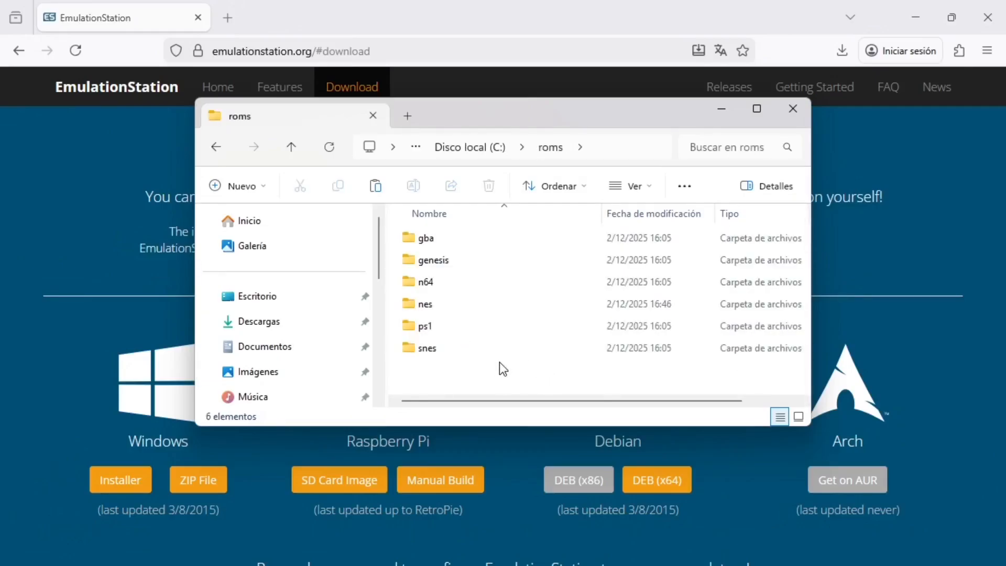
pyautogui.doubleClick(427, 303)
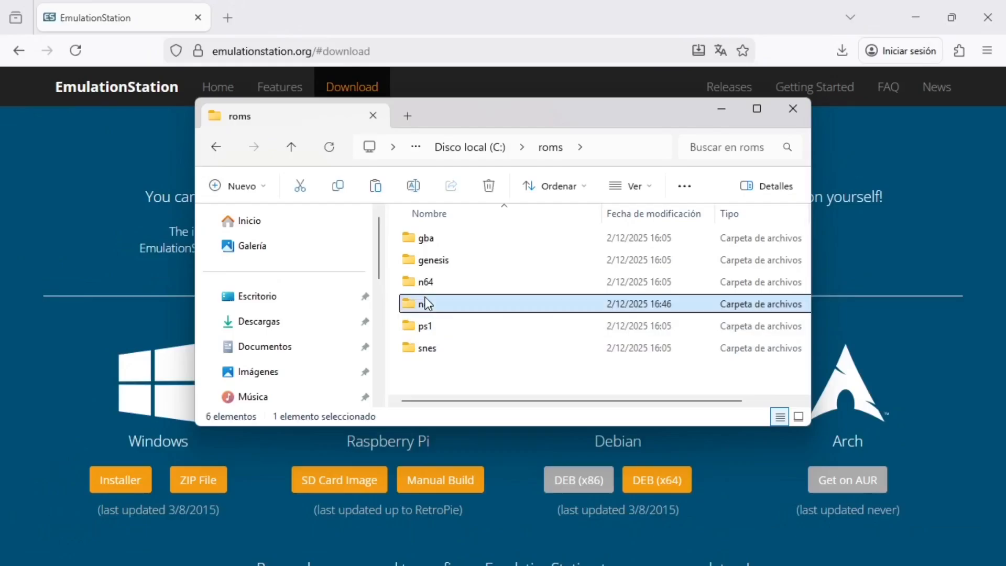
pyautogui.scroll(-12, 564, 245)
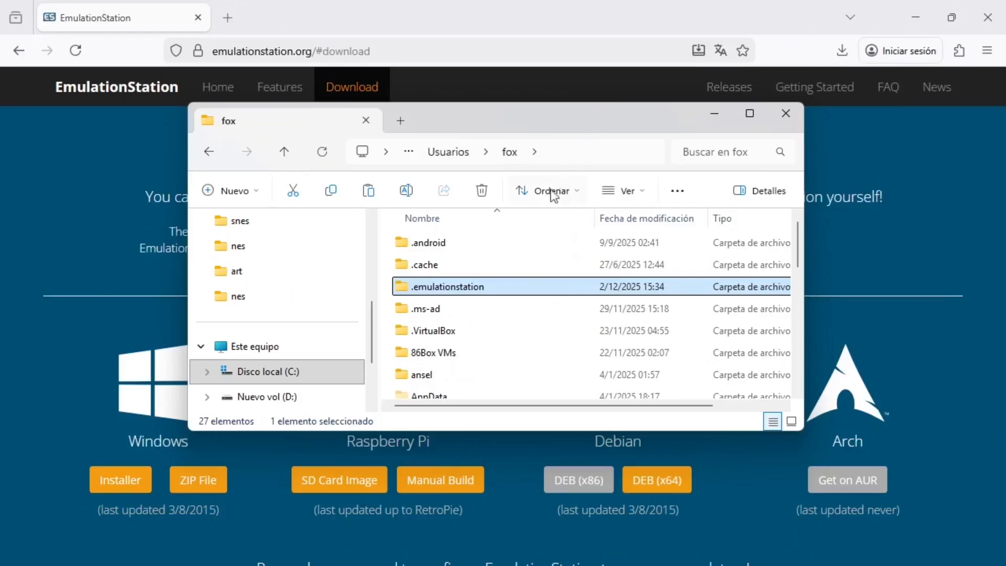
# Open es_systems.cfg from the .emulationstation folder in Notepad
pyautogui.doubleClick(470, 287)
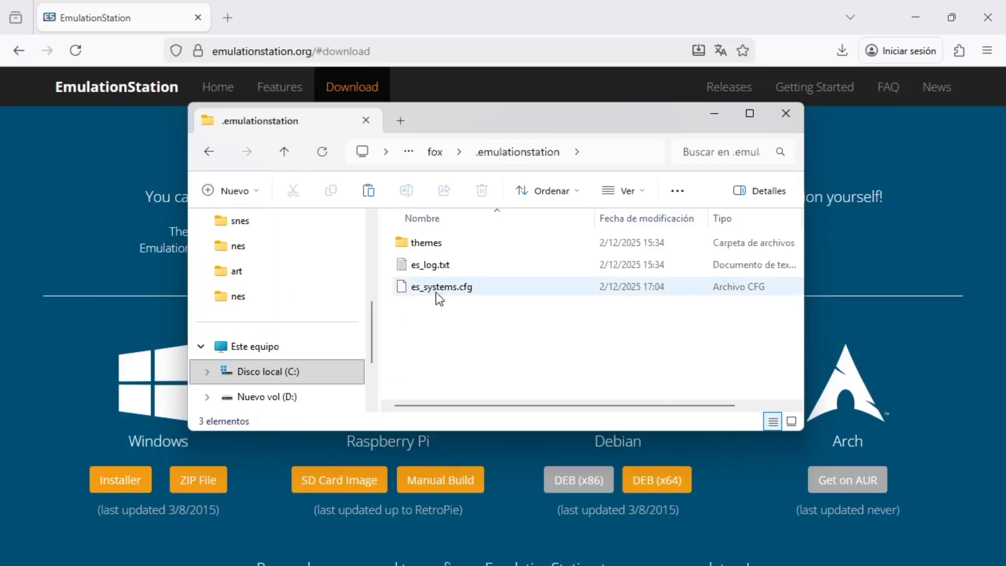
pyautogui.rightClick(440, 289)
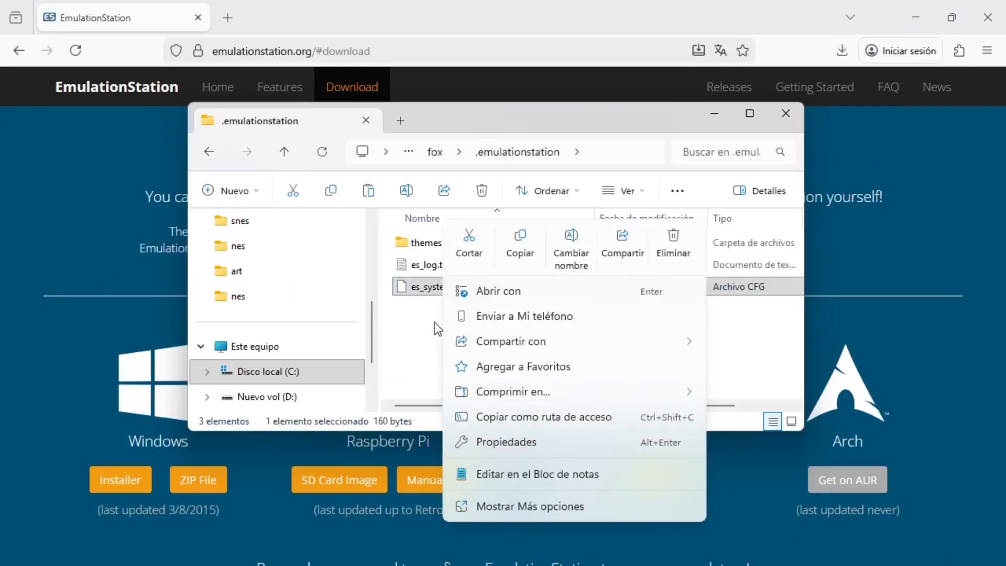
pyautogui.click(498, 474)
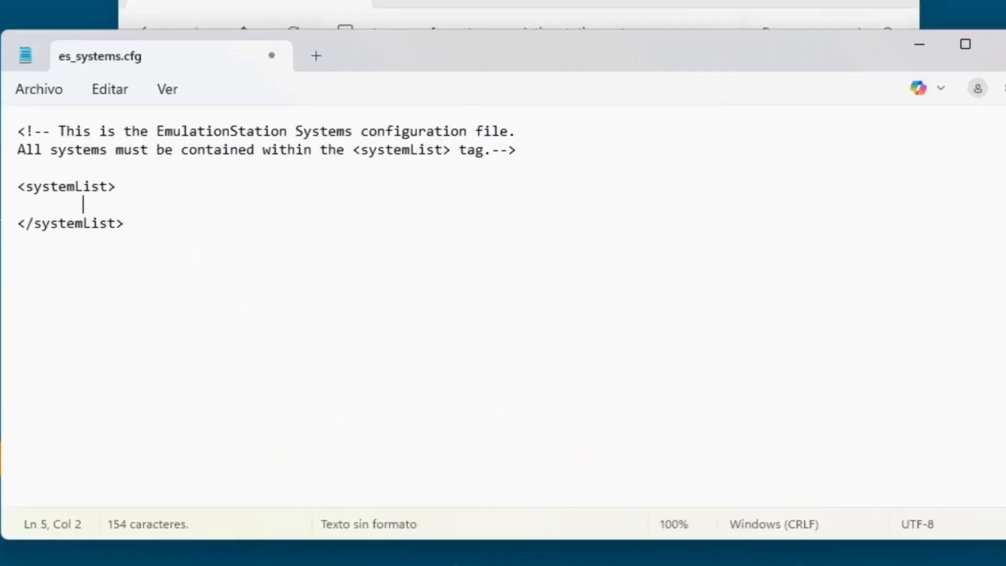
# Add a <system></system> block inside <systemList>, with the closing tag indented on its own line
pyautogui.write('<system> </sy')
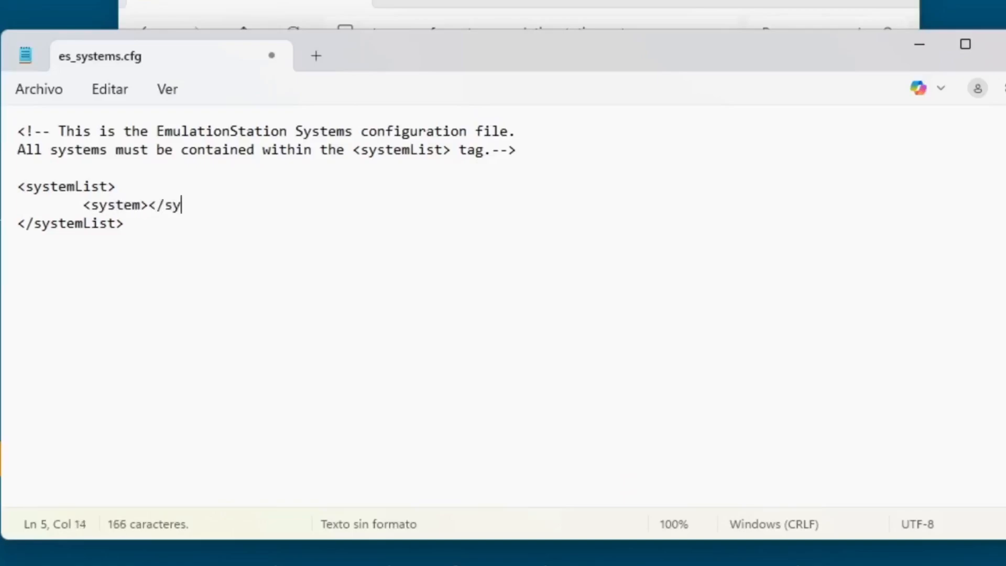
pyautogui.write('stem>')
pyautogui.press('Left')
pyautogui.press('Left')
pyautogui.press('Left')
pyautogui.press('Left')
pyautogui.press('Left')
pyautogui.press('Left')
pyautogui.press('Left')
pyautogui.press('Left')
pyautogui.press('Left')
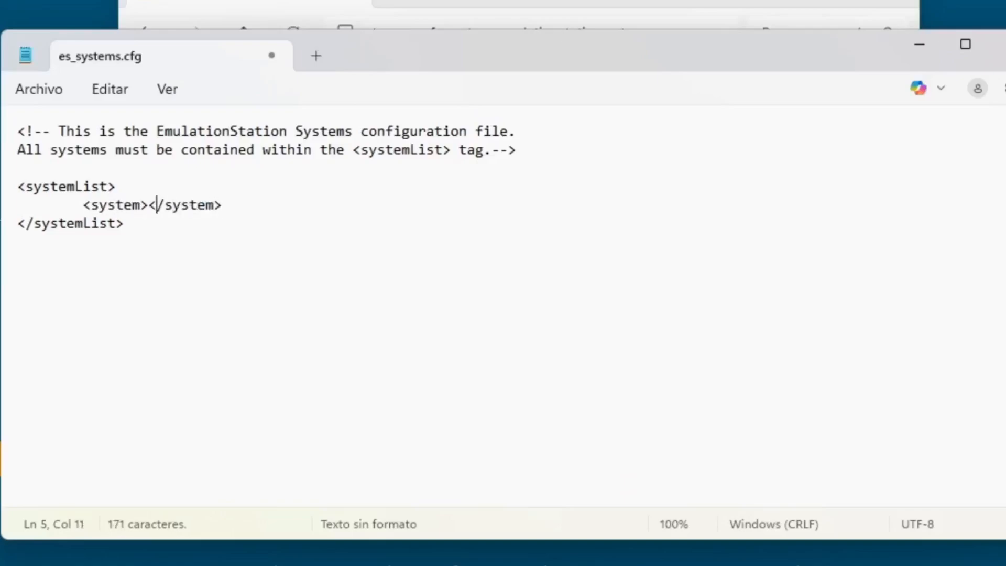
pyautogui.press('Return')
pyautogui.press('Tab')
pyautogui.press('Up')
pyautogui.press('End')
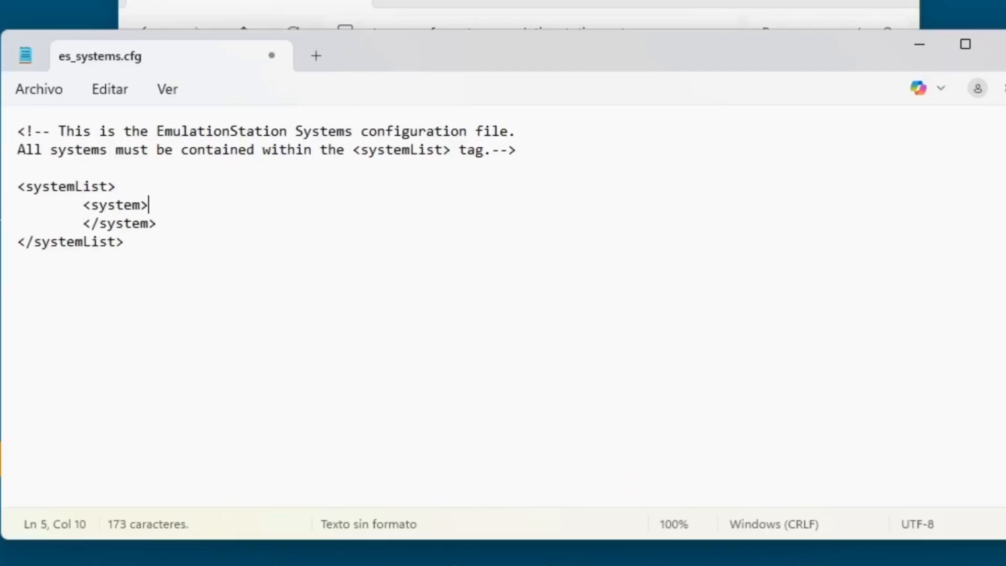
# Add the indented line <name>nes</name> inside the system block
pyautogui.press('Return')
pyautogui.press('Tab')
pyautogui.press('Tab')
pyautogui.write('<name')
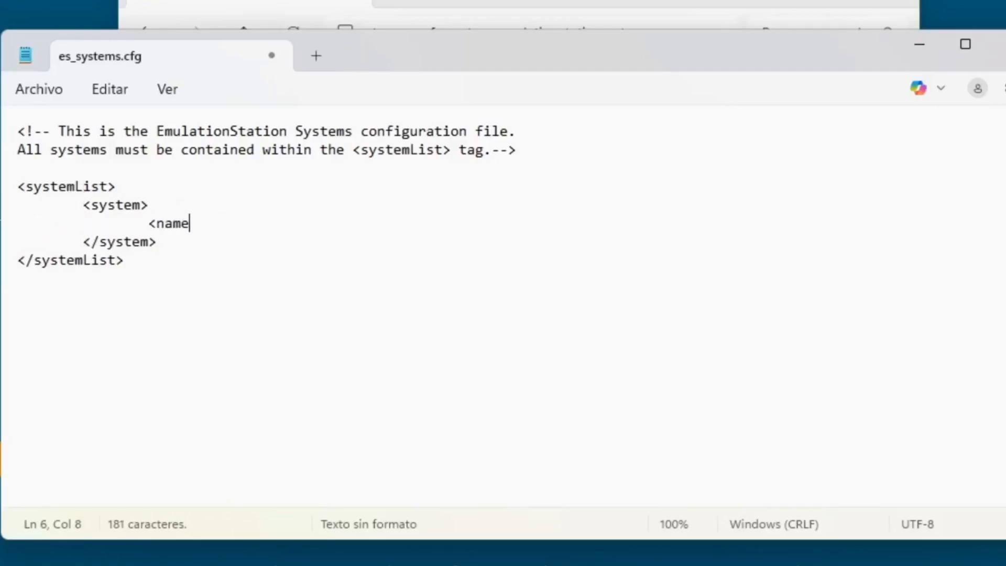
pyautogui.write('>nes<')
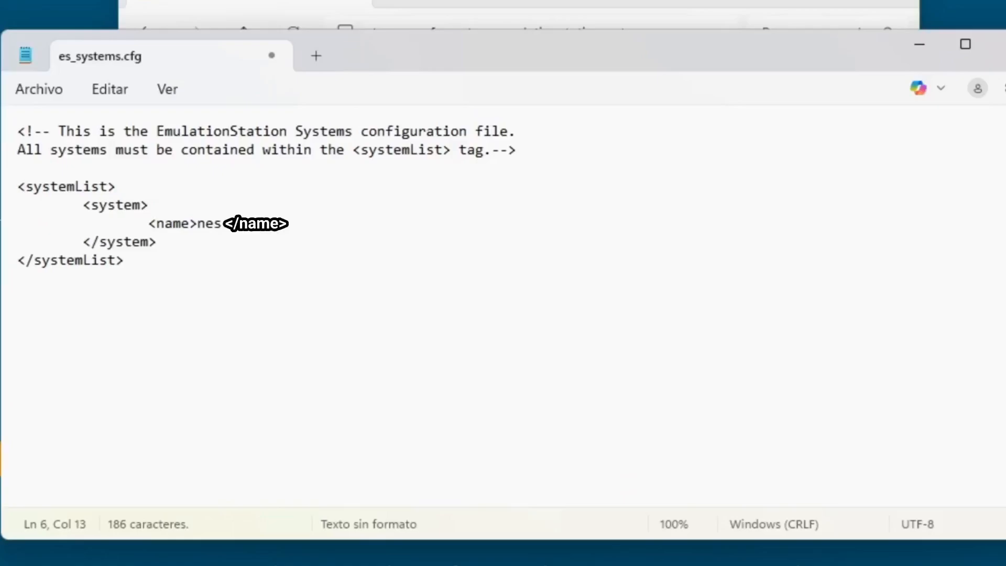
pyautogui.write('/name>')
pyautogui.press('Return')
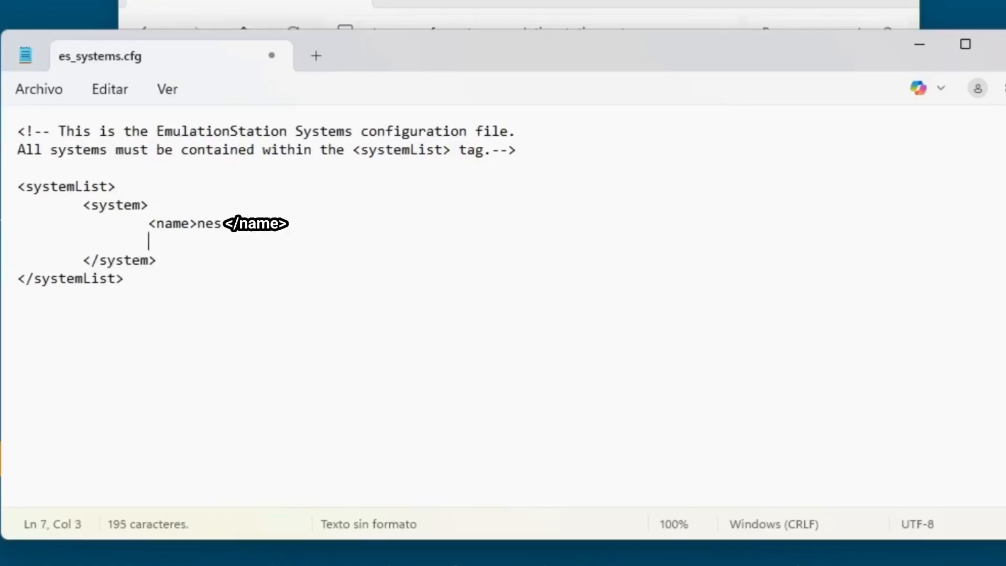
# Add the line <fullname>Nintendo Entertainment System</fullname> below the name entry
pyautogui.press('Tab')
pyautogui.press('Tab')
pyautogui.write('<fullname>Ninten')
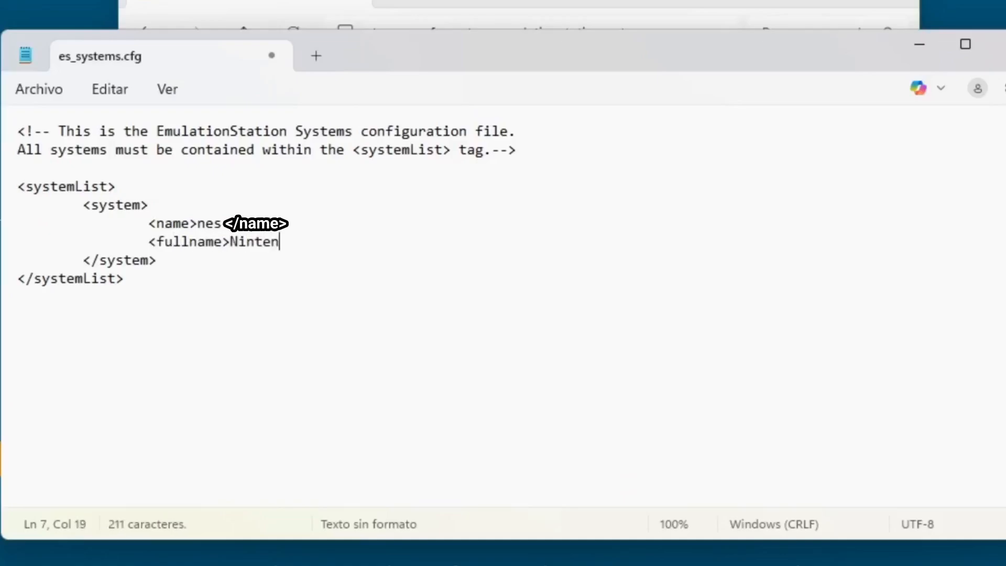
pyautogui.write('do Entertainment System')
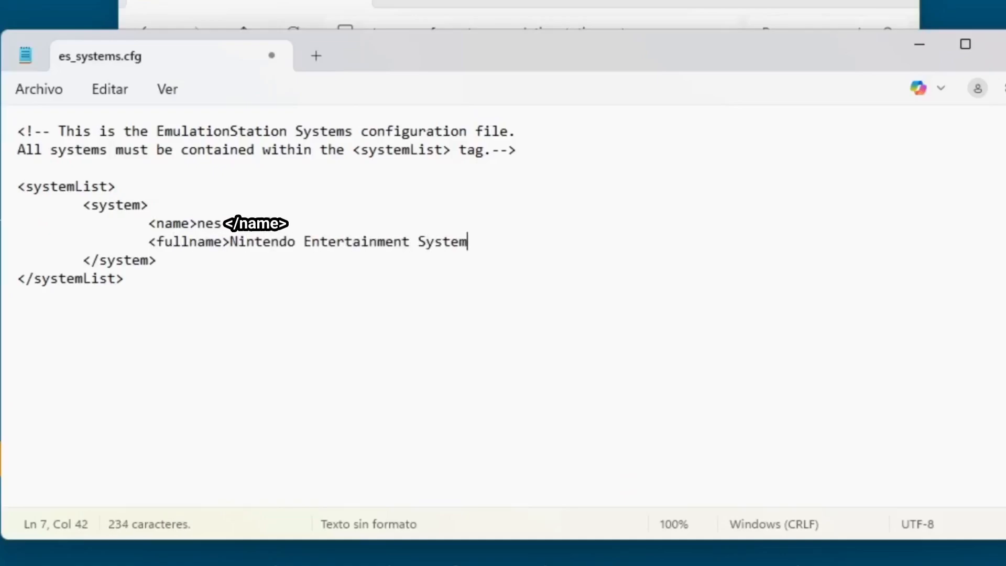
pyautogui.write('</fullname>')
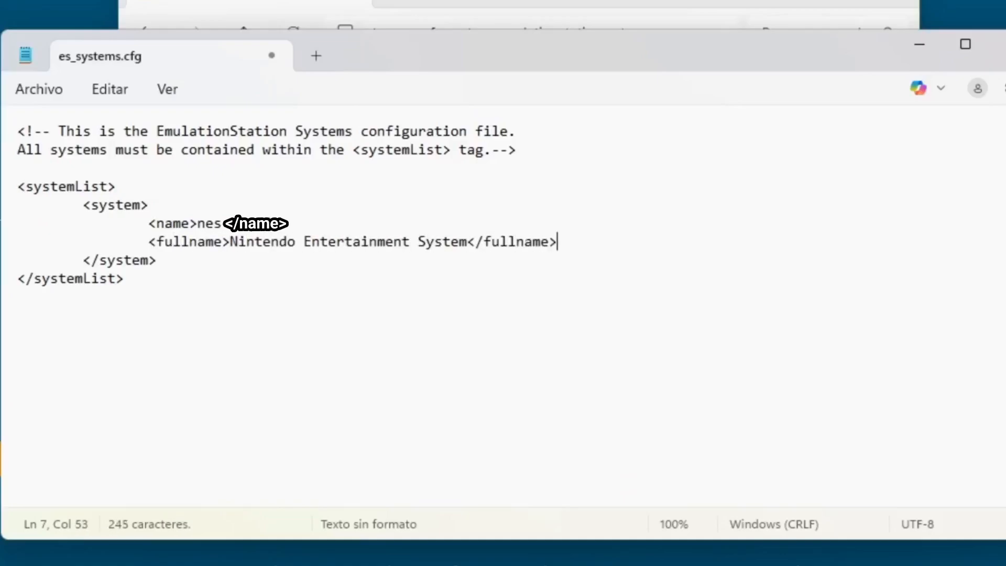
# Add the line <path>C:/roms/nes</path> below the fullname entry
pyautogui.press('Return')
pyautogui.press('Tab')
pyautogui.press('Tab')
pyautogui.write('<path>')
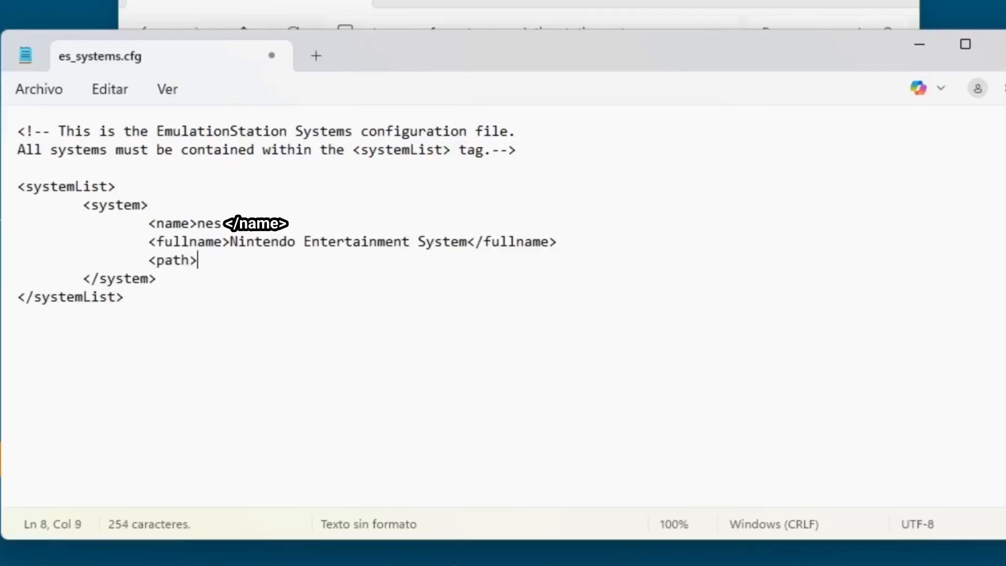
pyautogui.write('C:/roms/nes')
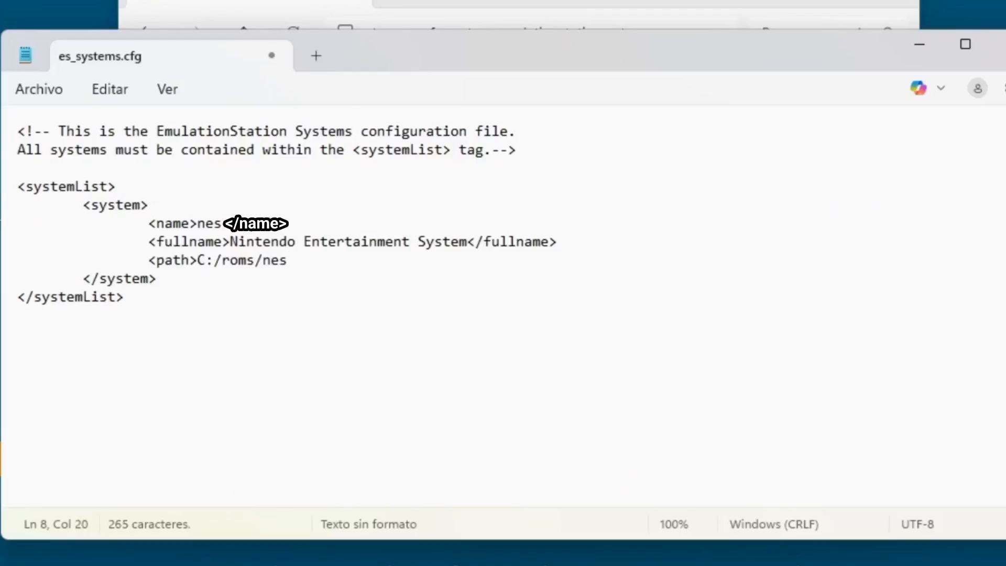
pyautogui.write('</path>')
pyautogui.press('Return')
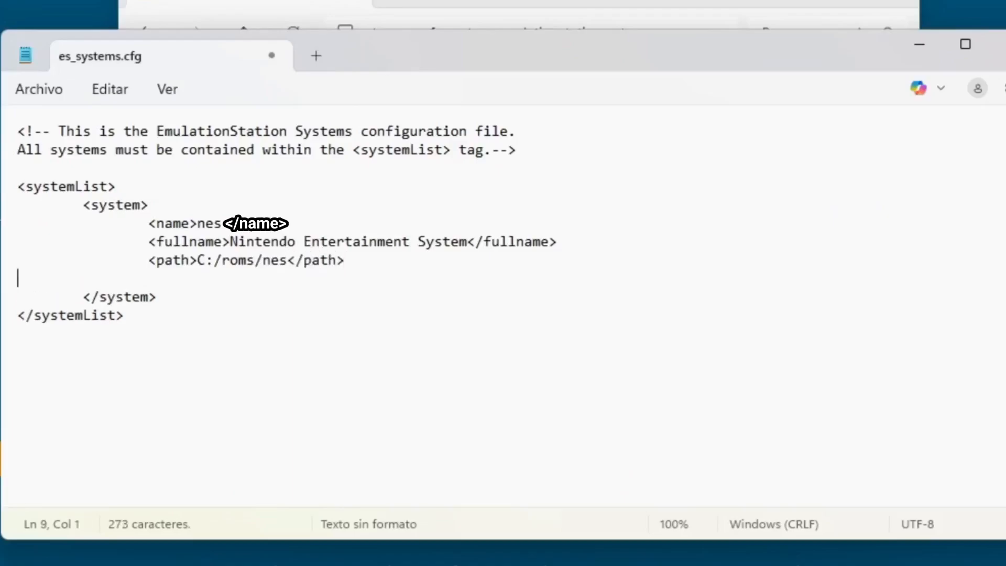
# Add the line <extension>.nes .NES</extension> below the path entry
pyautogui.press('Tab')
pyautogui.press('Tab')
pyautogui.write('<exten')
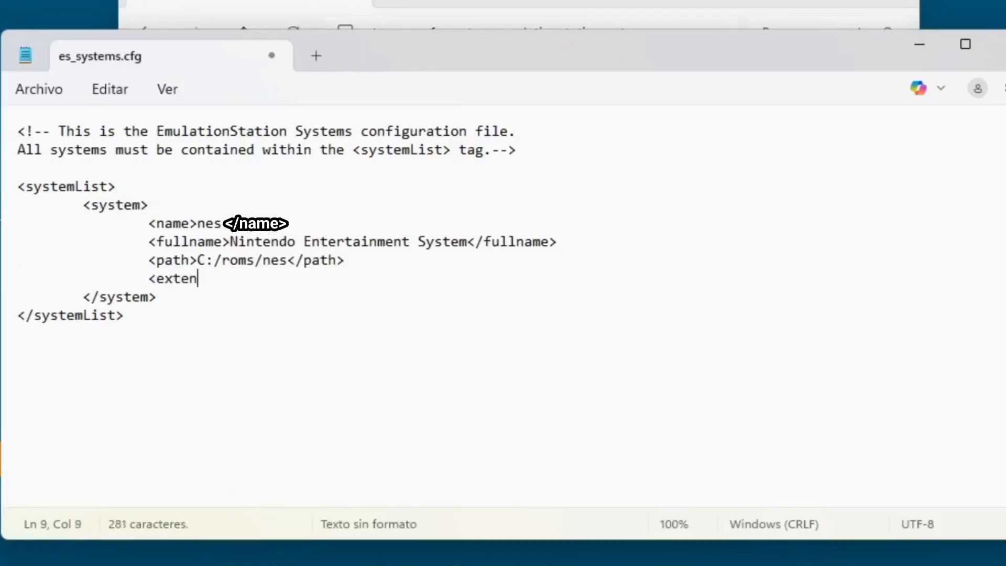
pyautogui.write('sion>.nes ')
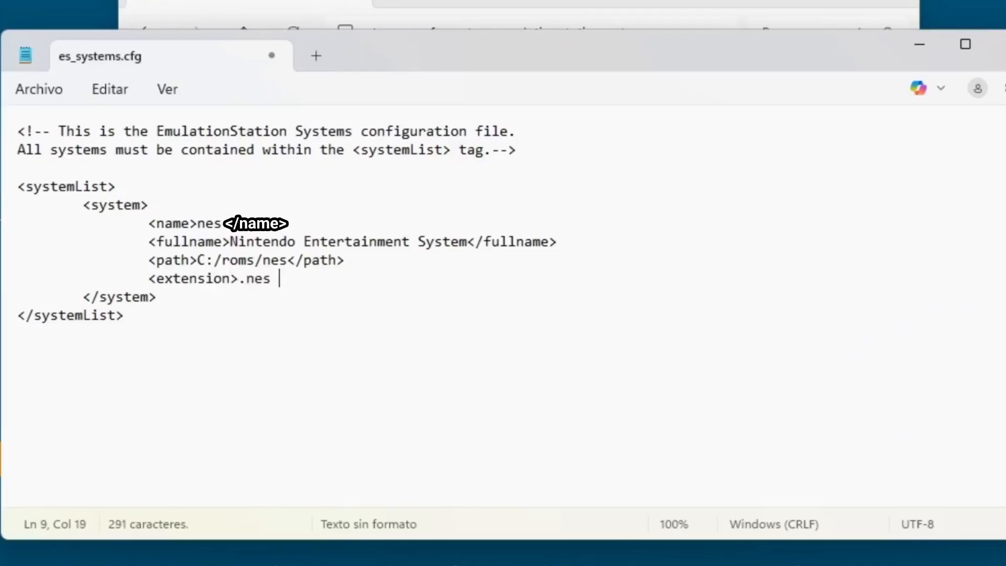
pyautogui.write('.')
pyautogui.write('NES<e')
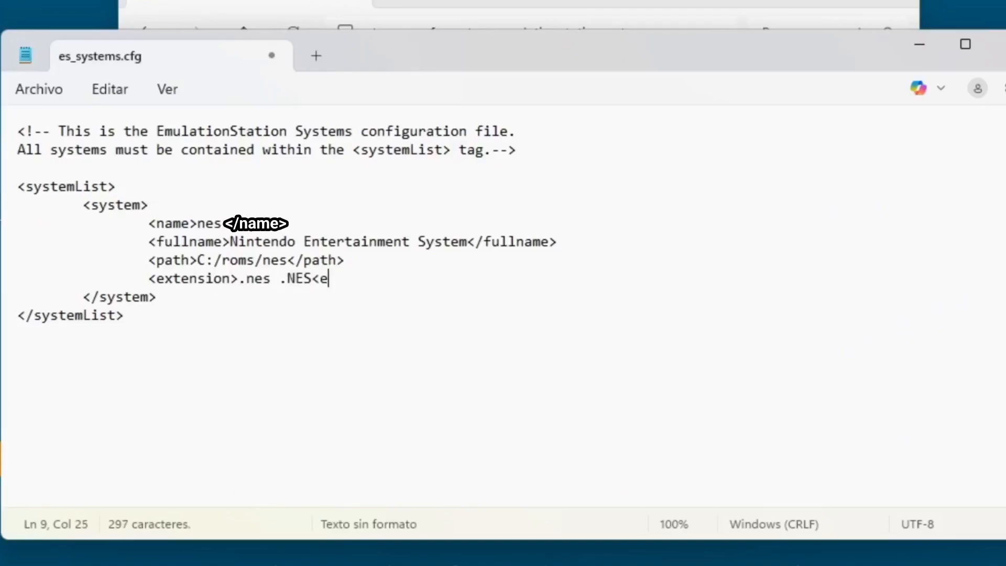
pyautogui.press('BackSpace')
pyautogui.press('BackSpace')
pyautogui.write('</extension>')
pyautogui.press('Return')
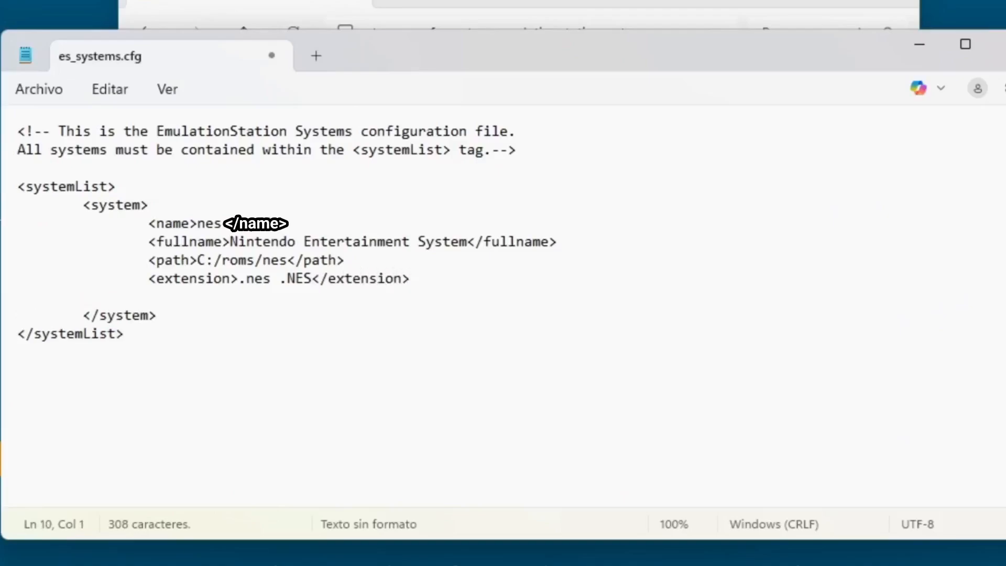
# Add the line <command>C:\RetroArch-Win64\retroarch.exe -L C:\RetroArch-Win64\cores\nestopia_libretro.dll %ROM%</command> below the extension entry
pyautogui.press('Tab')
pyautogui.press('Tab')
pyautogui.write('<command>')
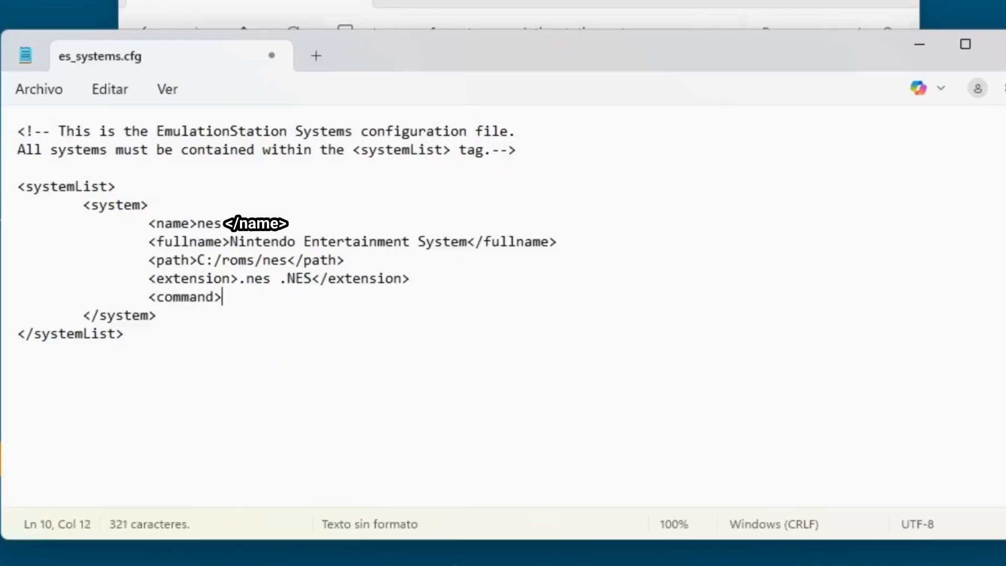
pyautogui.write('C:\\RetroArch-Win64\\retroarch.exe -L C:\\RetroArch-Win64\\cores\\nestopia_libretro.dll %ROM%')
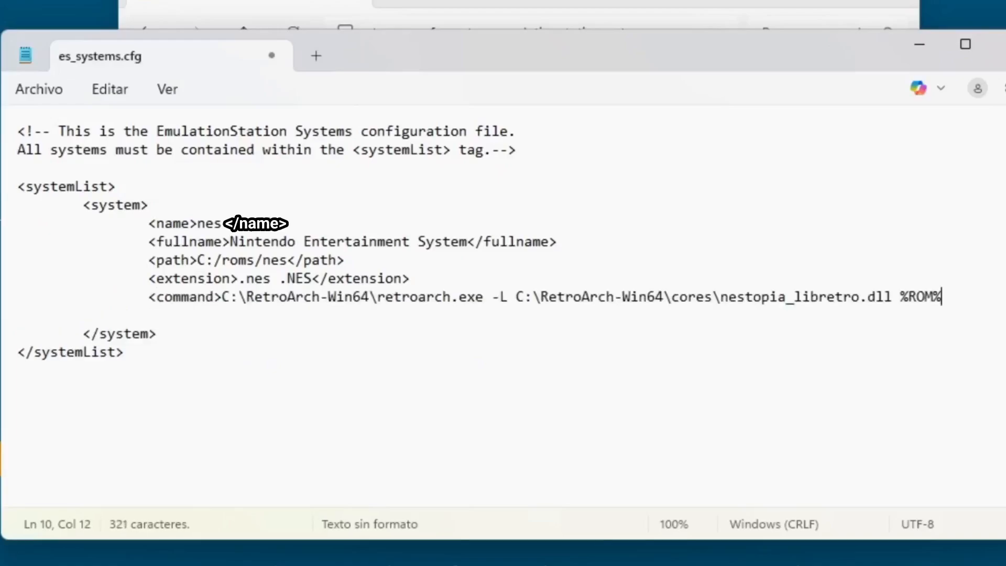
pyautogui.write('</com')
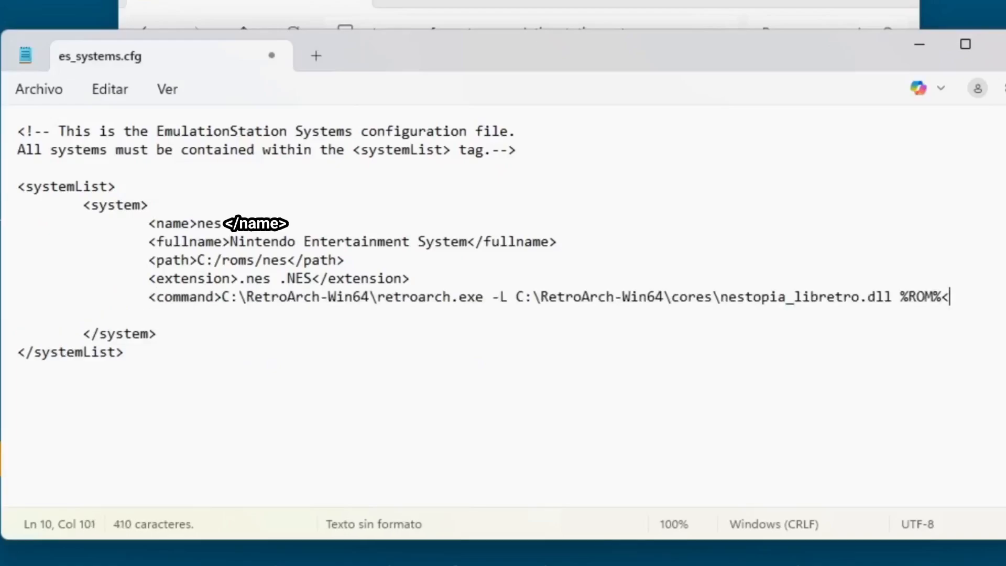
pyautogui.write('mand>')
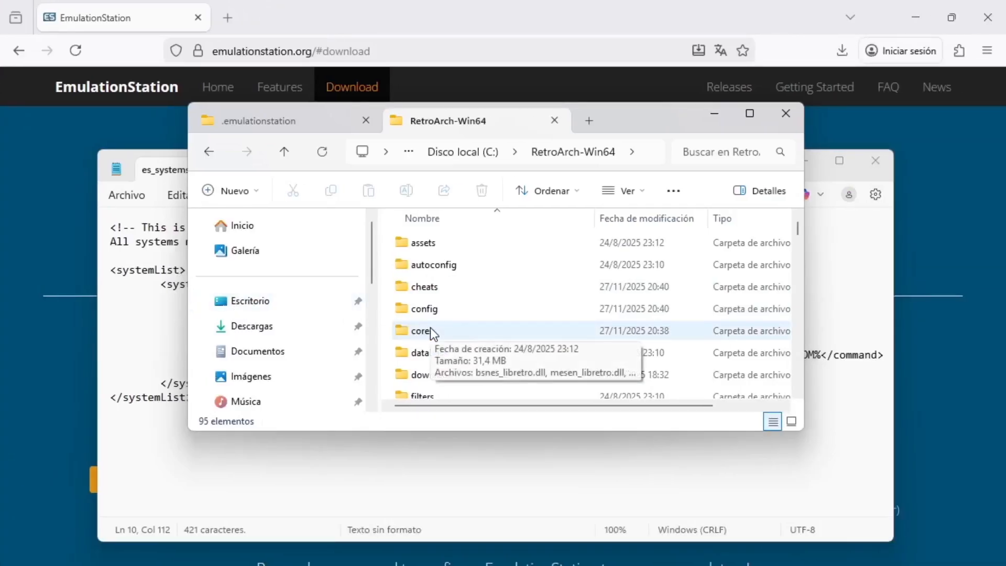
# Open the cores folder inside RetroArch-Win64 to check the available core files
pyautogui.doubleClick(430, 328)
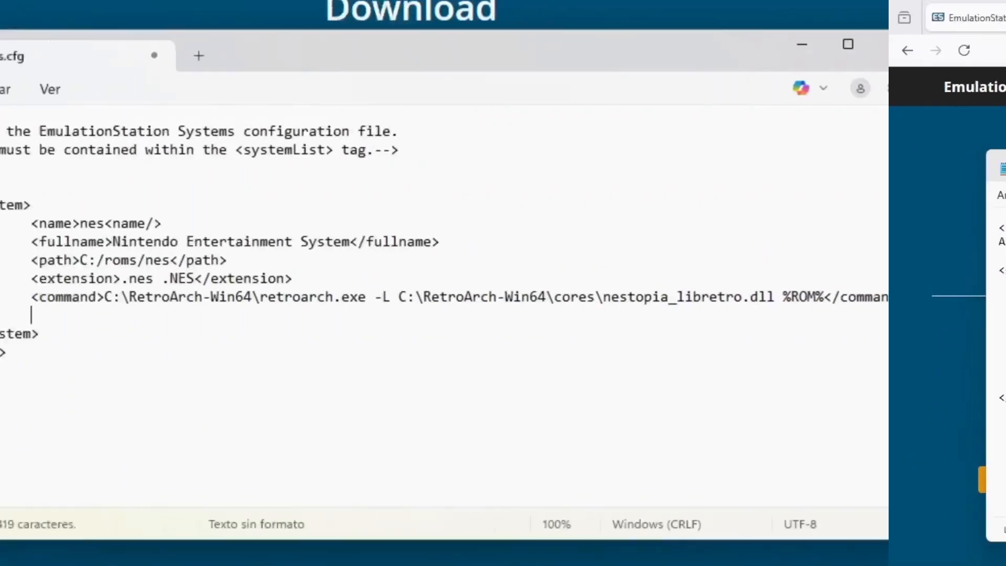
# Add the lines <platform>nes</platform> and <theme>nes</theme> below the command entry and save es_systems.cfg
pyautogui.write('<platform')
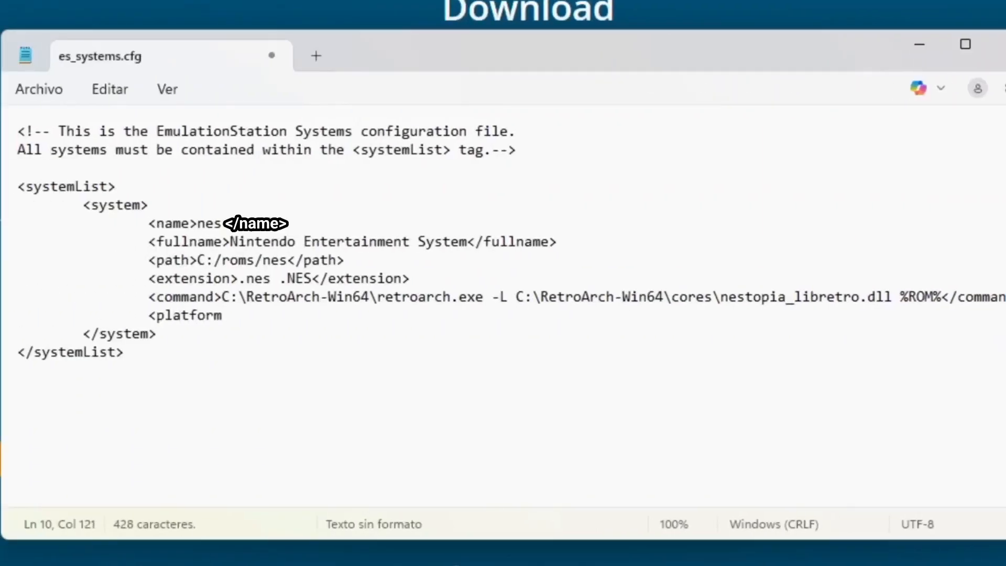
pyautogui.write('>nes</platform>nes</plat')
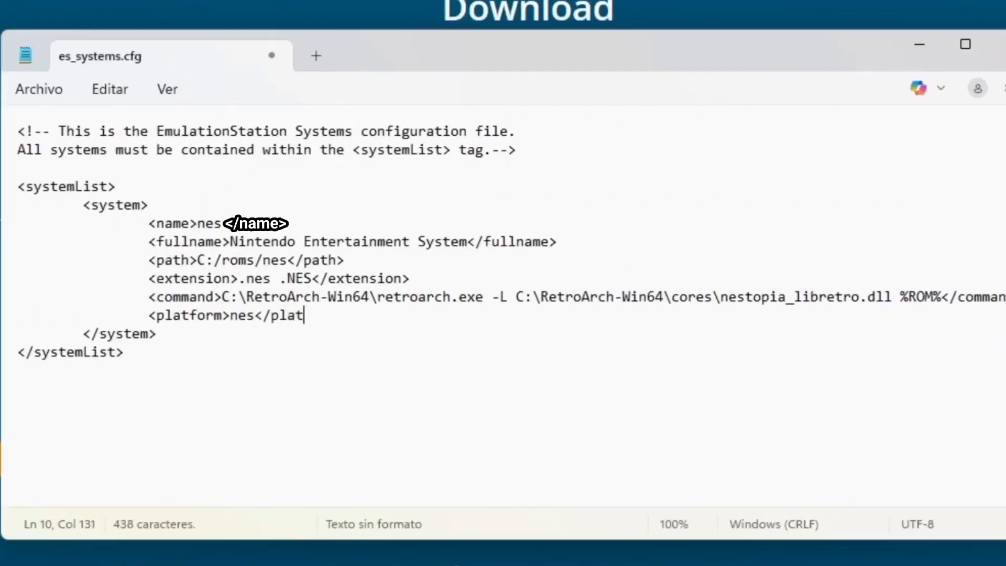
pyautogui.press('Return')
pyautogui.press('Tab')
pyautogui.press('Tab')
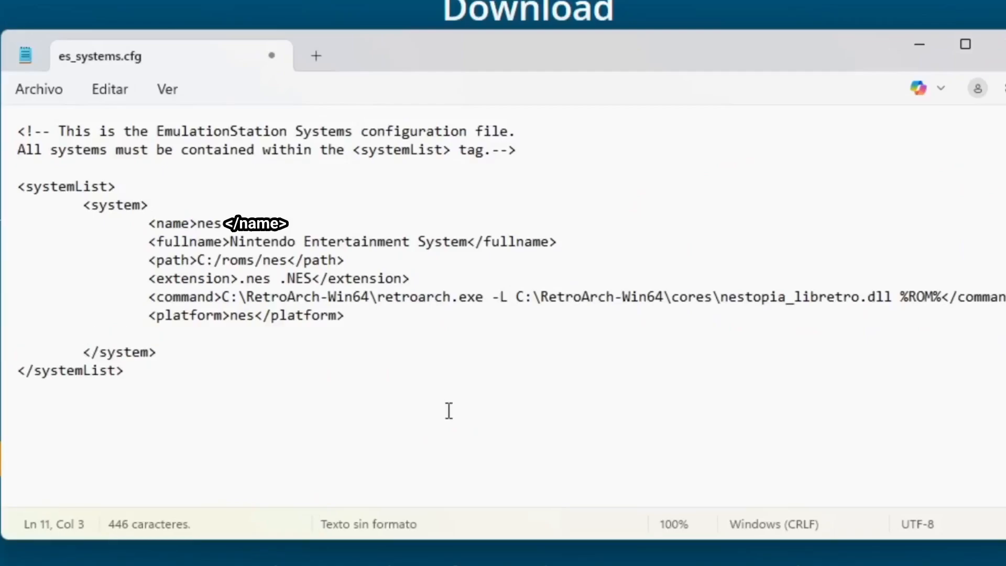
pyautogui.write('<theme>')
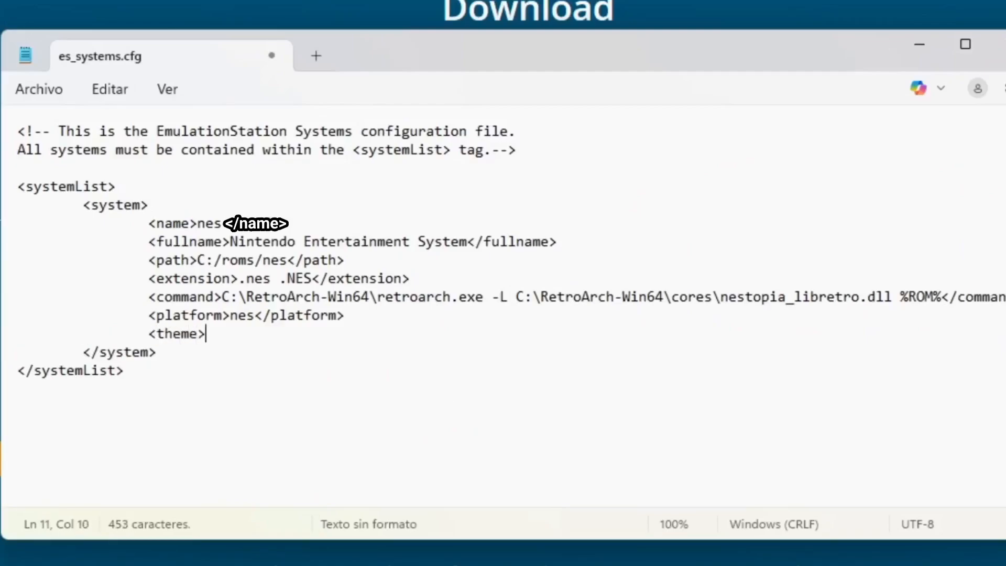
pyautogui.write('nes</theme>')
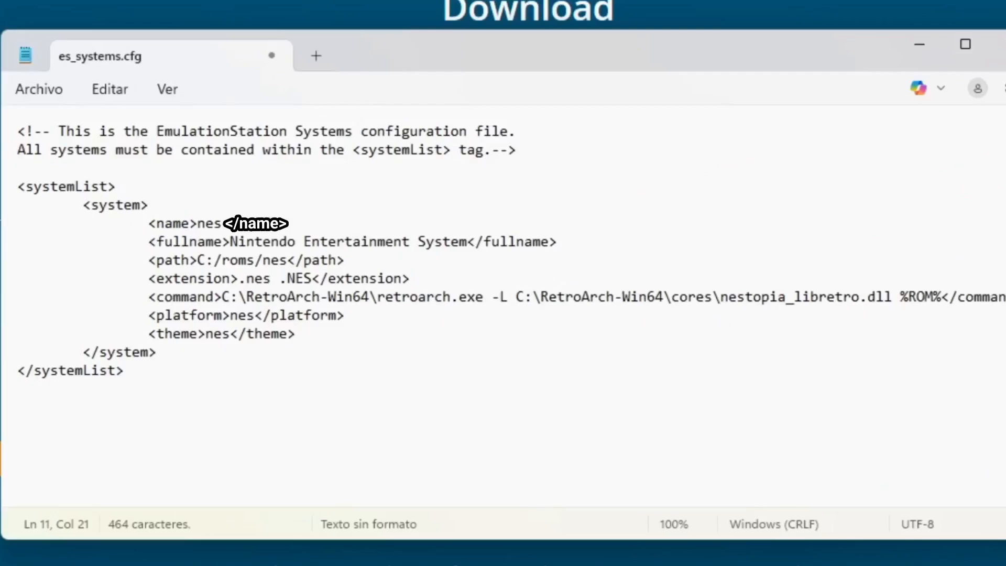
pyautogui.hotkey('ctrl', 's')
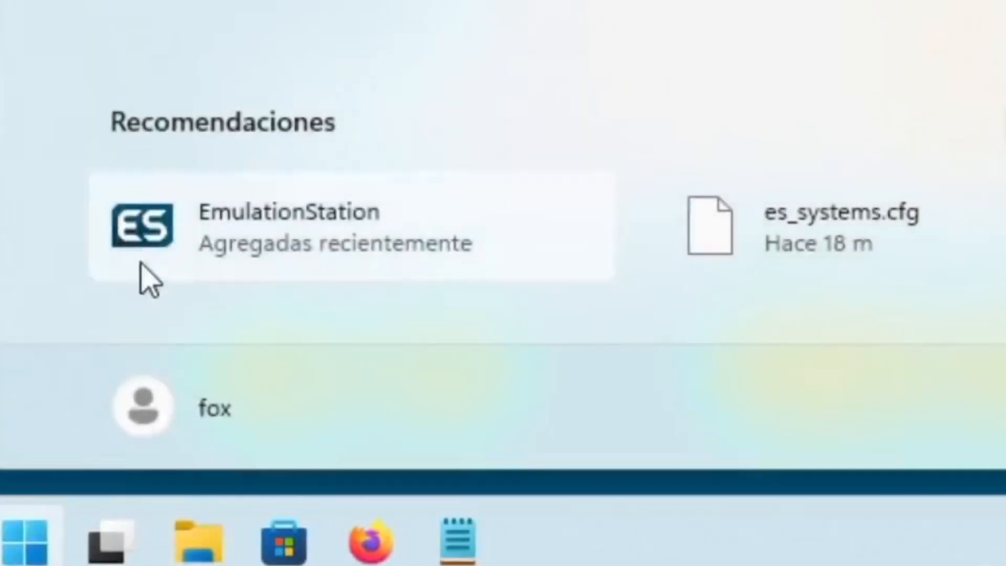
# Launch EmulationStation and choose the keyboard as the input device to configure
pyautogui.scroll(5, 157, 265)
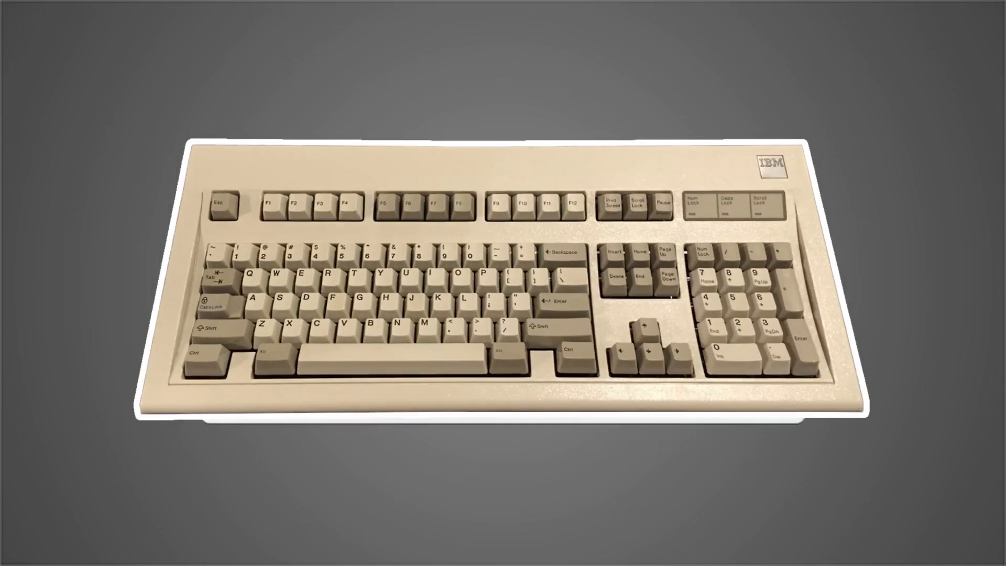
pyautogui.press('Return')
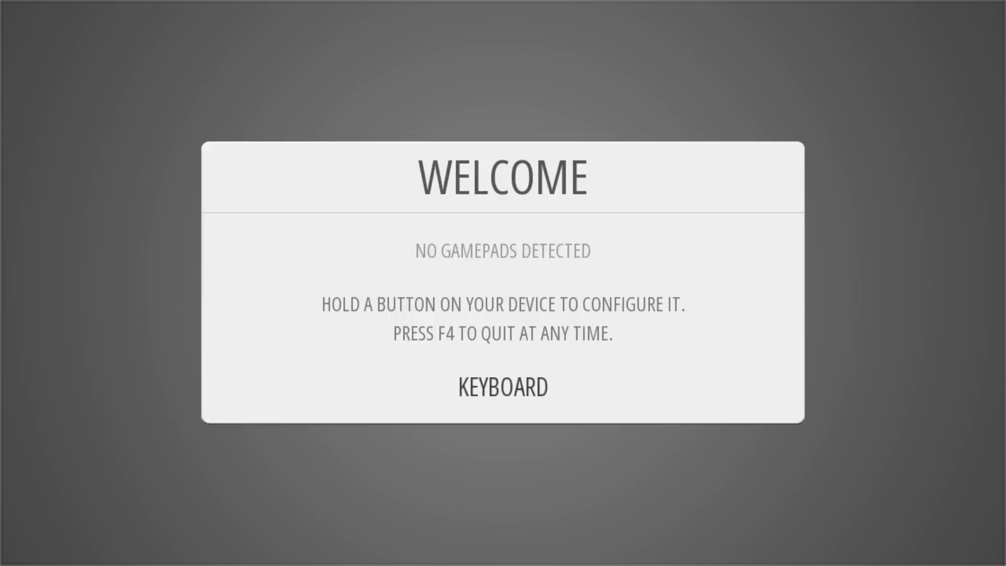
# Map the four directions to the matching arrow keys and the A button to Z
pyautogui.press('Up')
pyautogui.press('Down')
pyautogui.press('Left')
pyautogui.press('Right')
pyautogui.press('z')
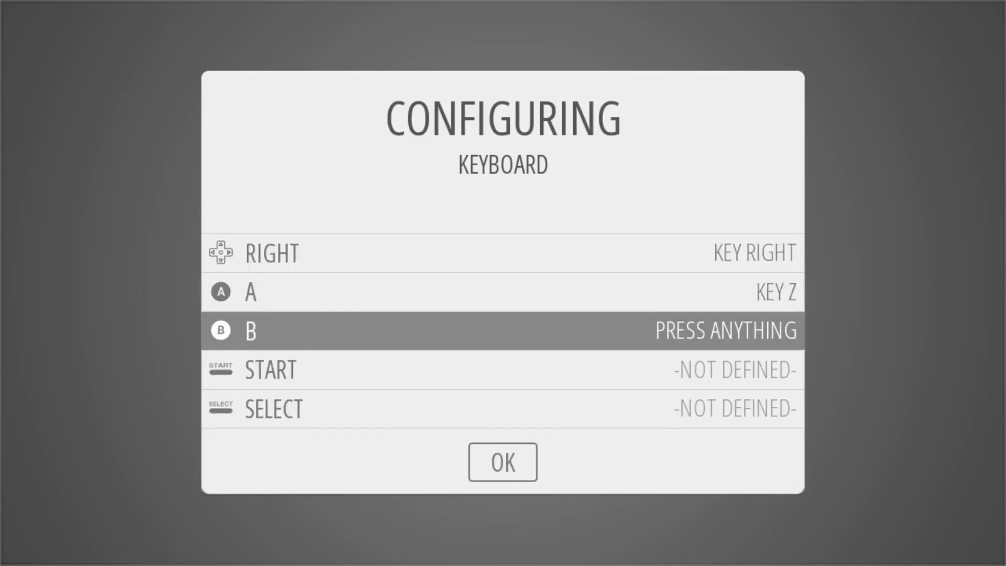
# Map B to X, Start to Return, Select to Backspace, Page Up to A and Page Down to S
pyautogui.press('x')
pyautogui.press('Return')
pyautogui.press('BackSpace')
pyautogui.press('a')
pyautogui.press('s')
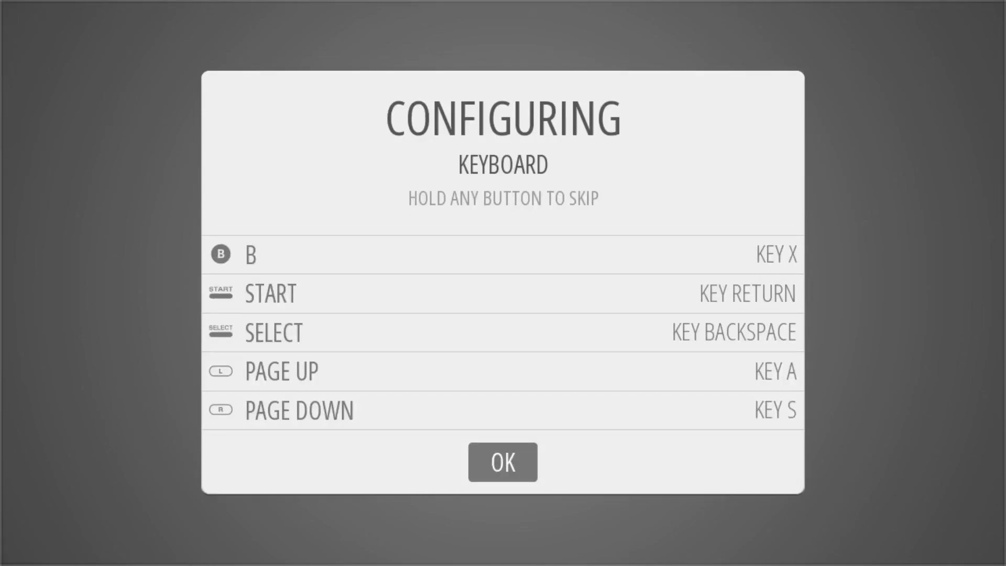